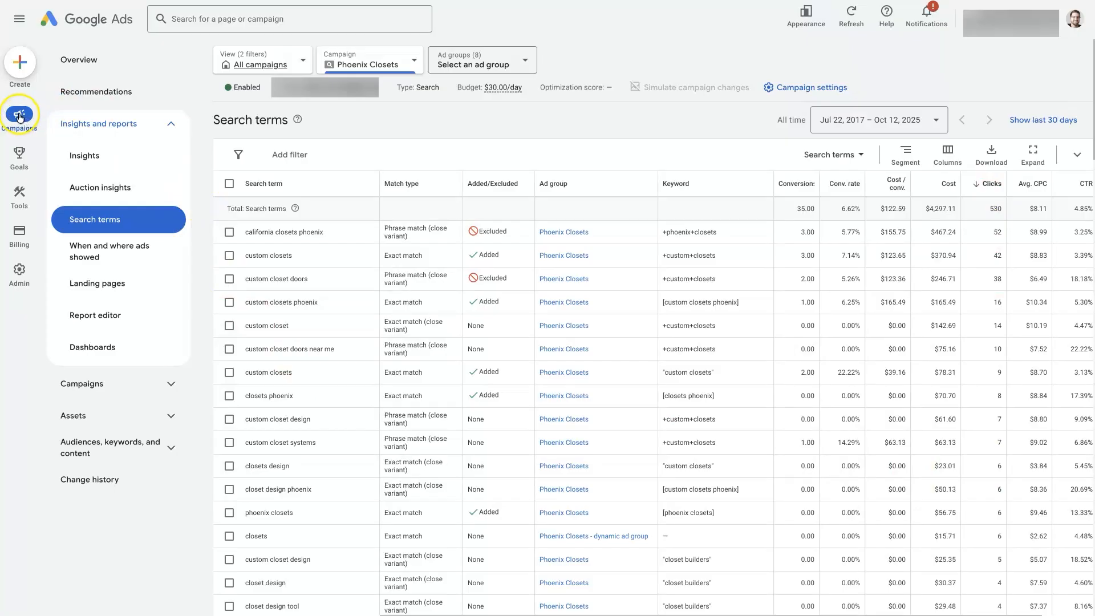
Step: Review the Phoenix Closets campaign's search terms report, including the keywords matched and the "custom closet doors" entry
click(94, 123)
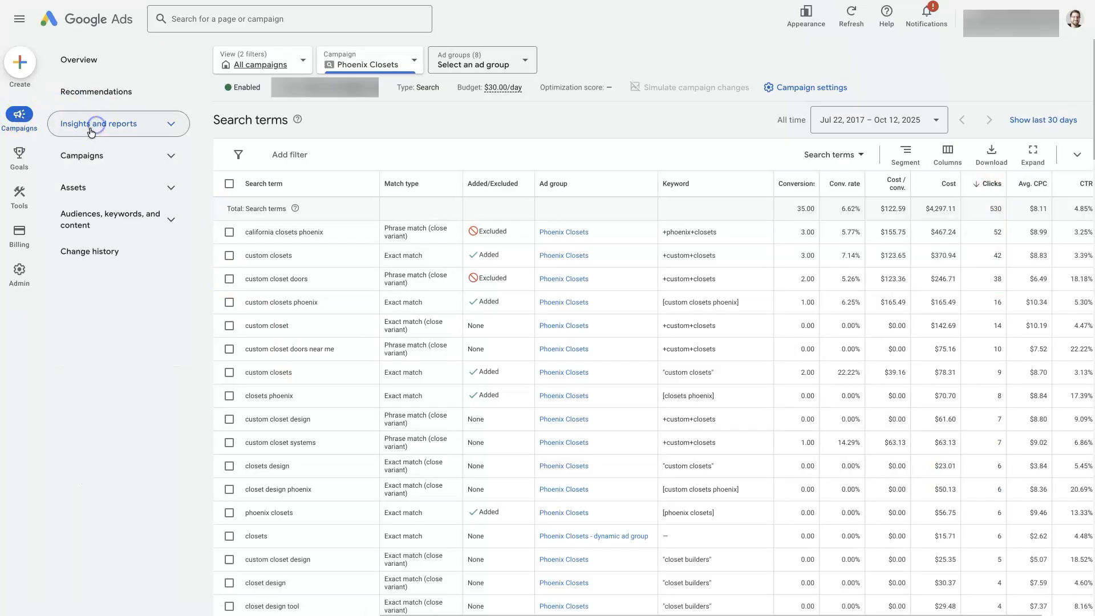
click(148, 124)
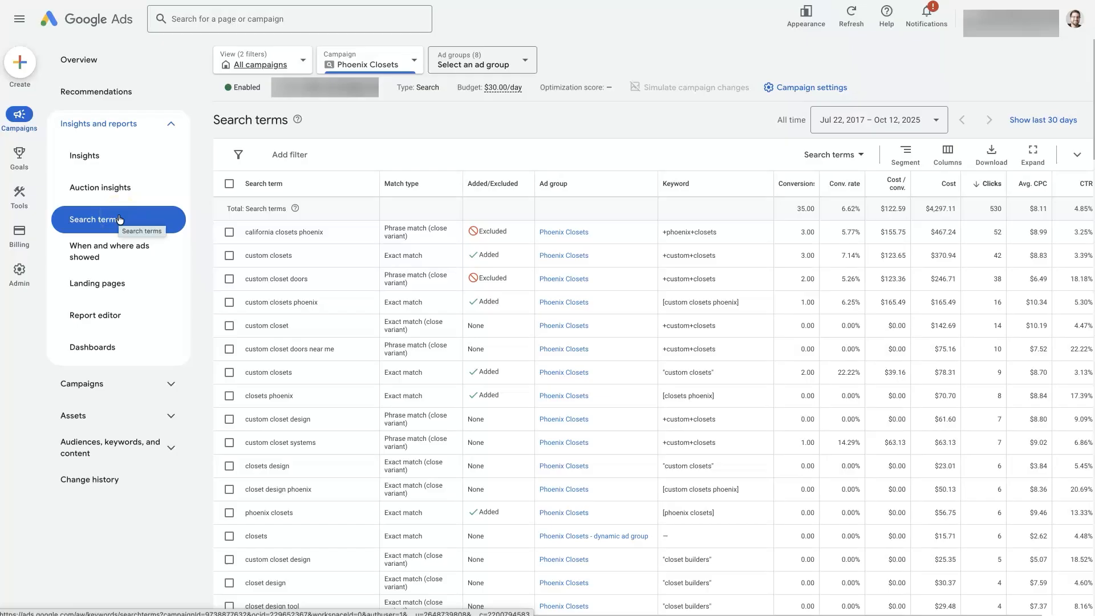
drag(741, 303, 661, 305)
click(749, 304)
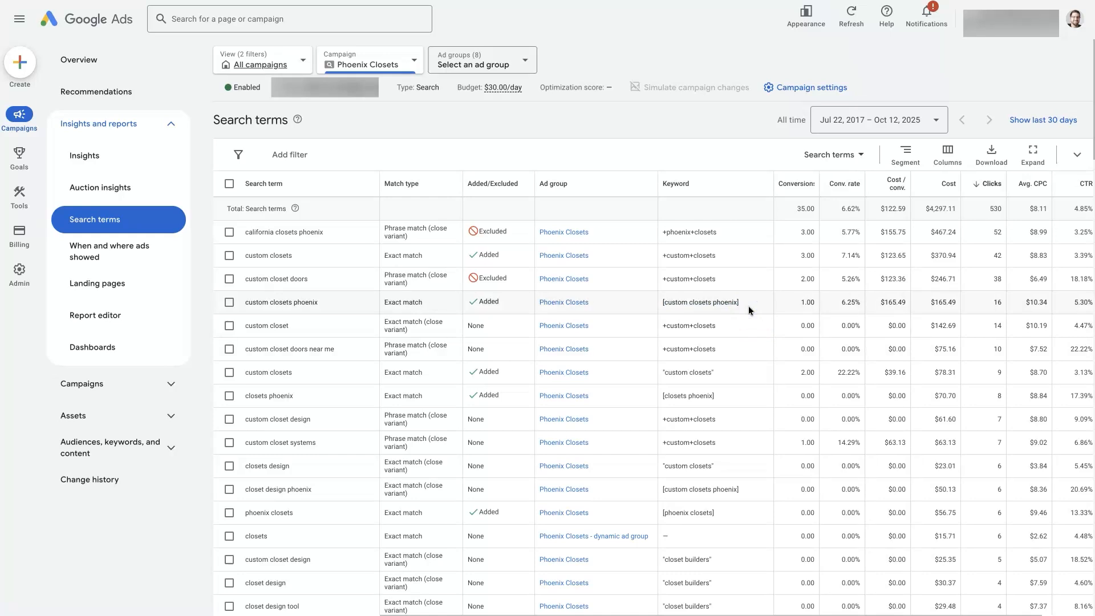
click(116, 224)
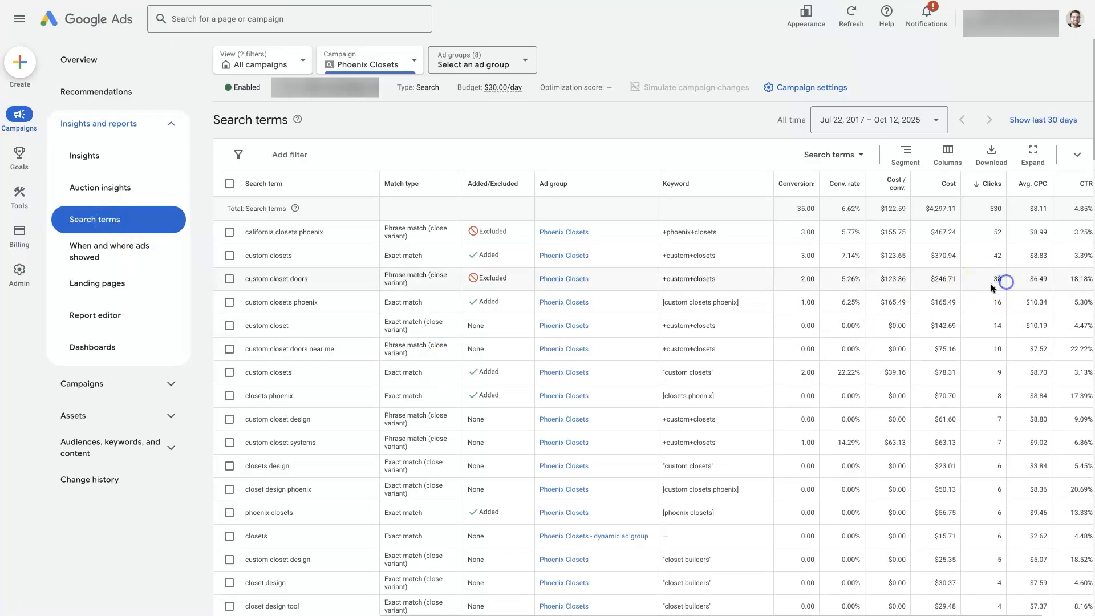
drag(245, 279, 303, 281)
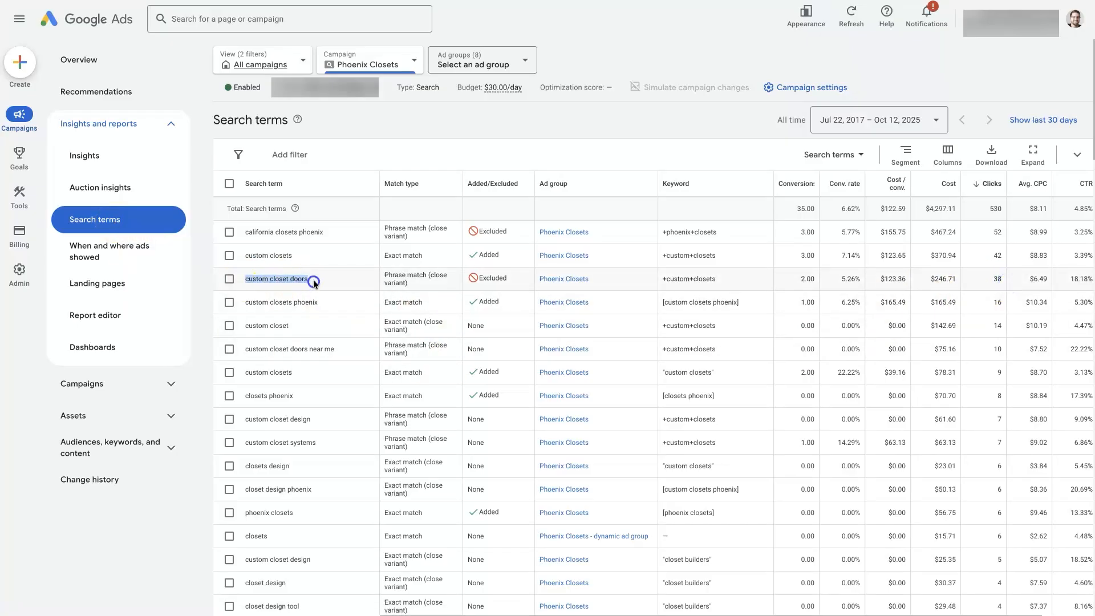
click(315, 279)
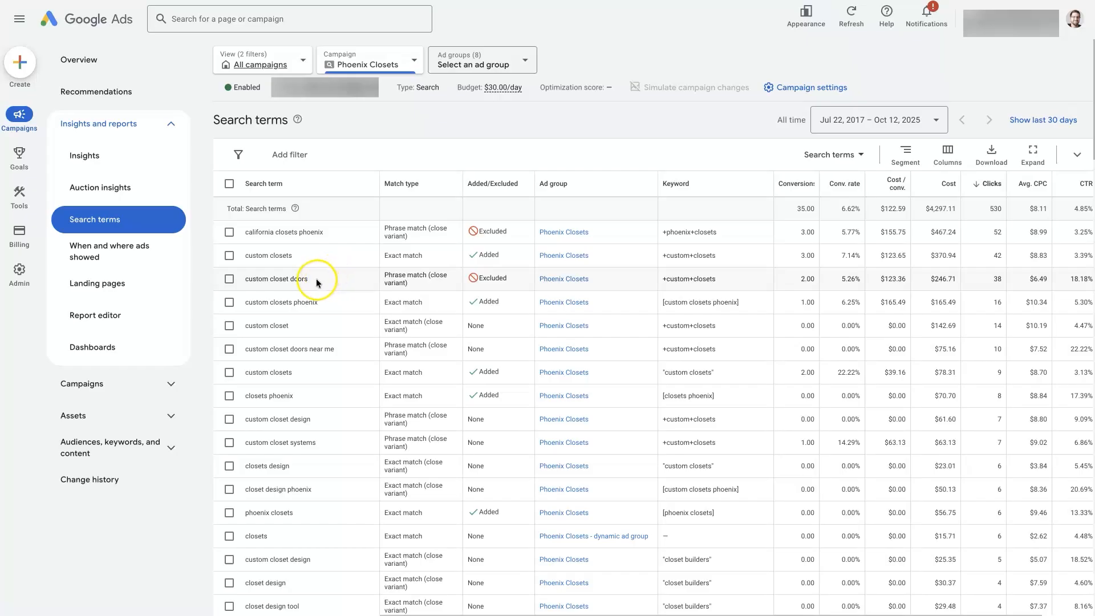
double_click(307, 281)
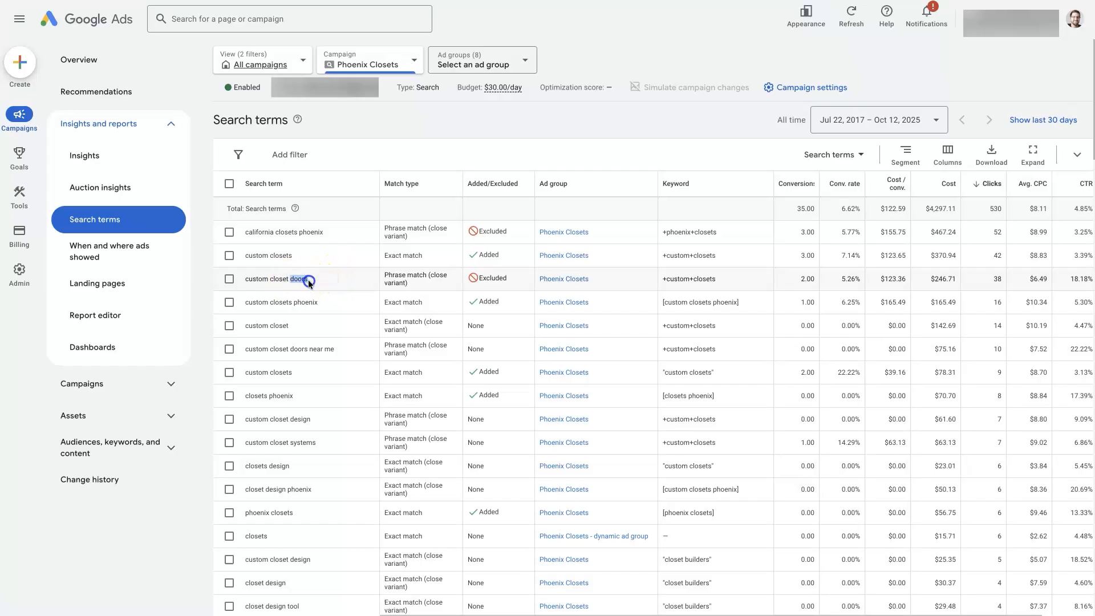
click(321, 280)
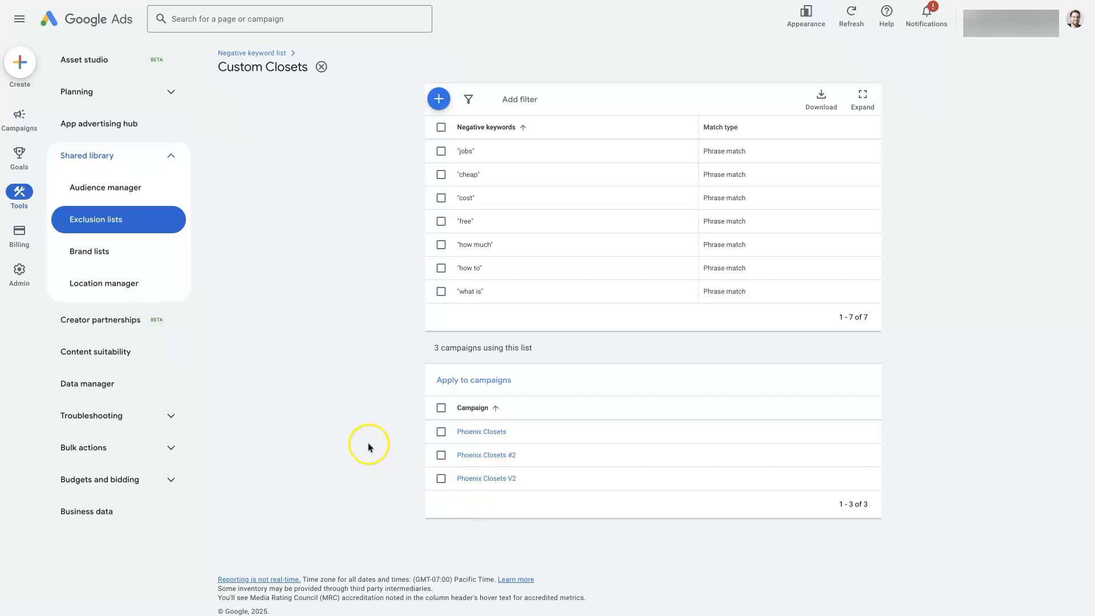
Step: Open the overview of negative keyword lists in the shared library's exclusion lists
click(307, 215)
click(91, 155)
click(125, 158)
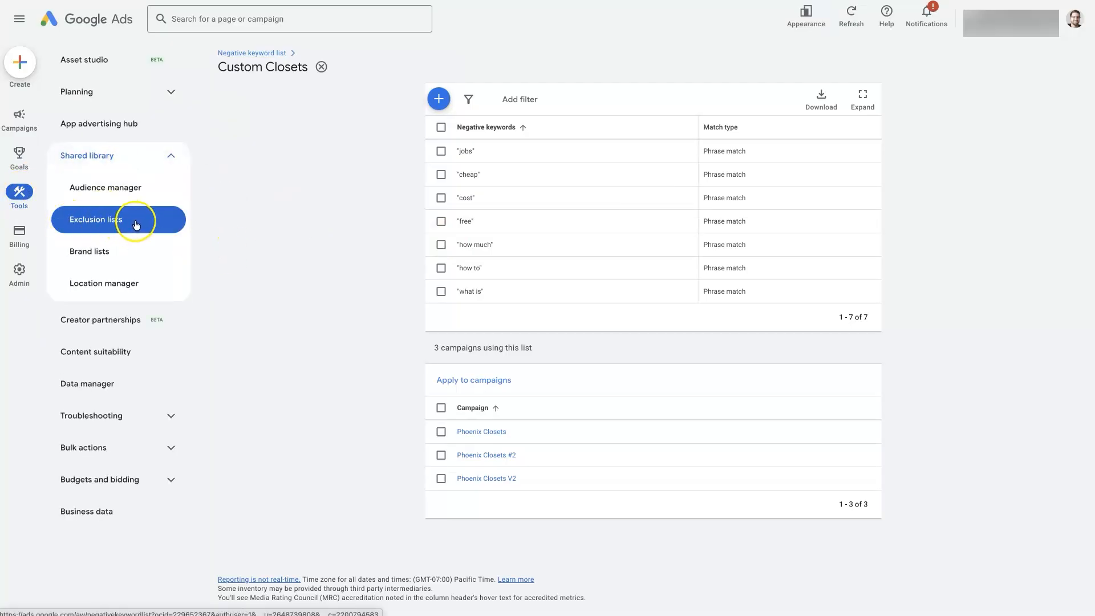
click(439, 99)
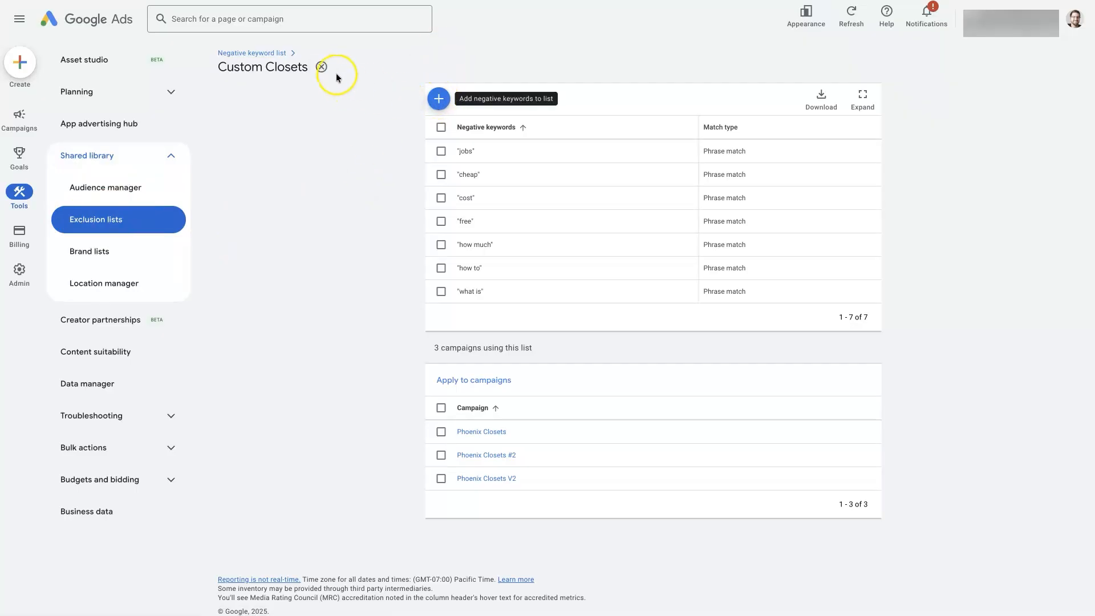
click(252, 52)
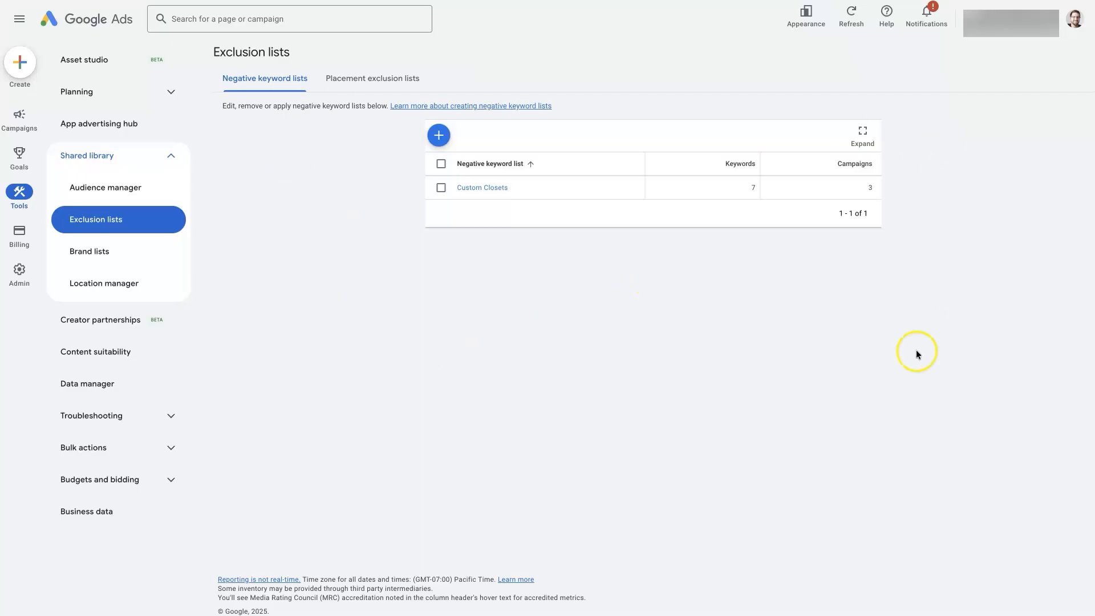
click(438, 137)
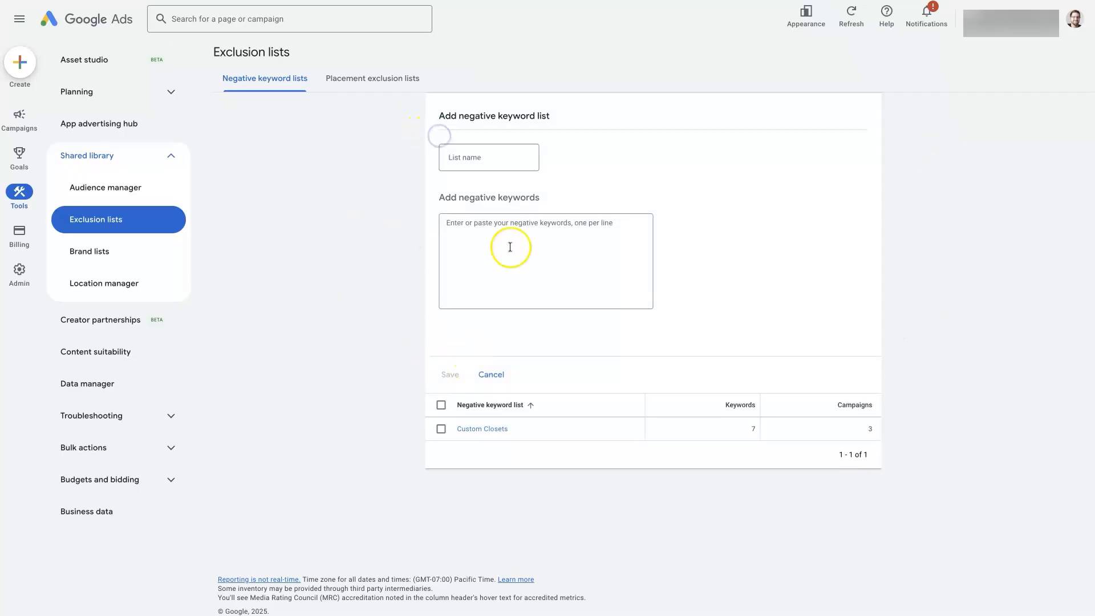
click(479, 158)
click(469, 234)
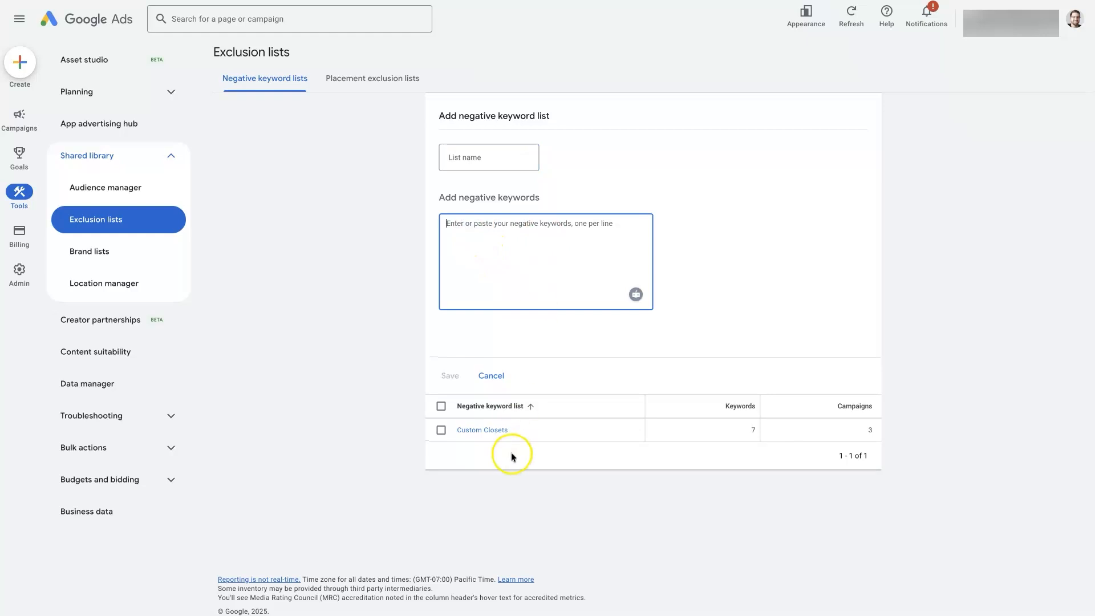
Step: Open the Custom Closets negative keyword list, and add and save the exact-match negative keyword [cheap closets]
click(483, 430)
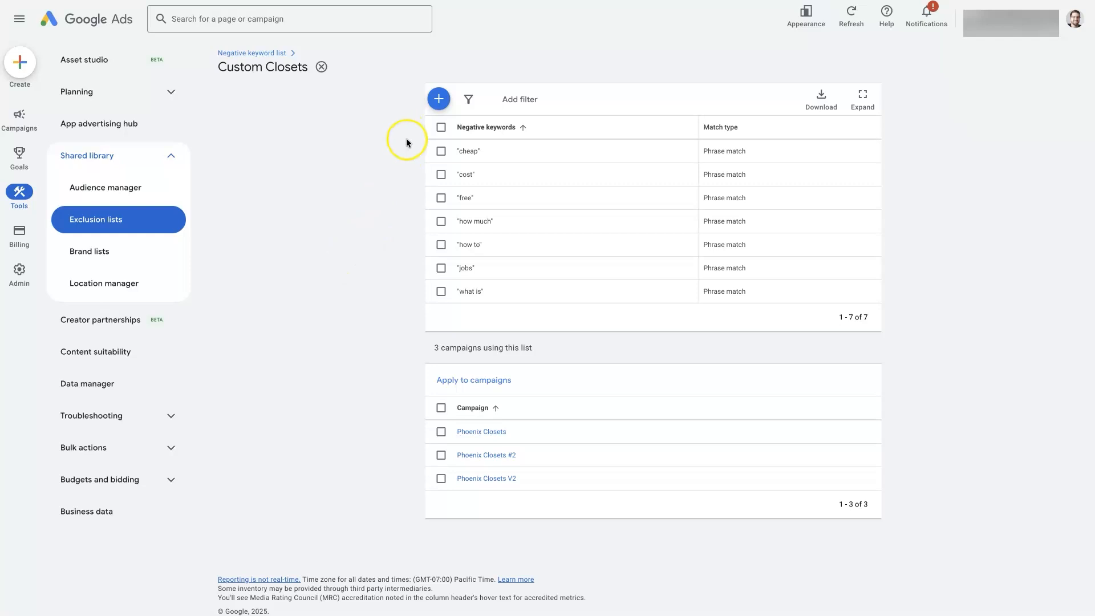
click(437, 100)
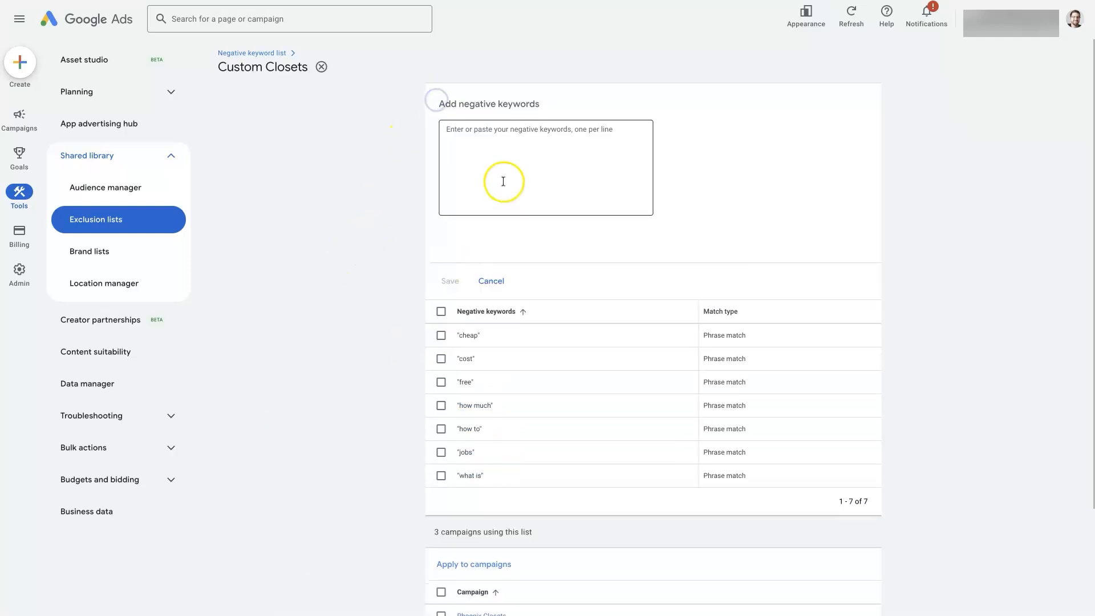
click(453, 134)
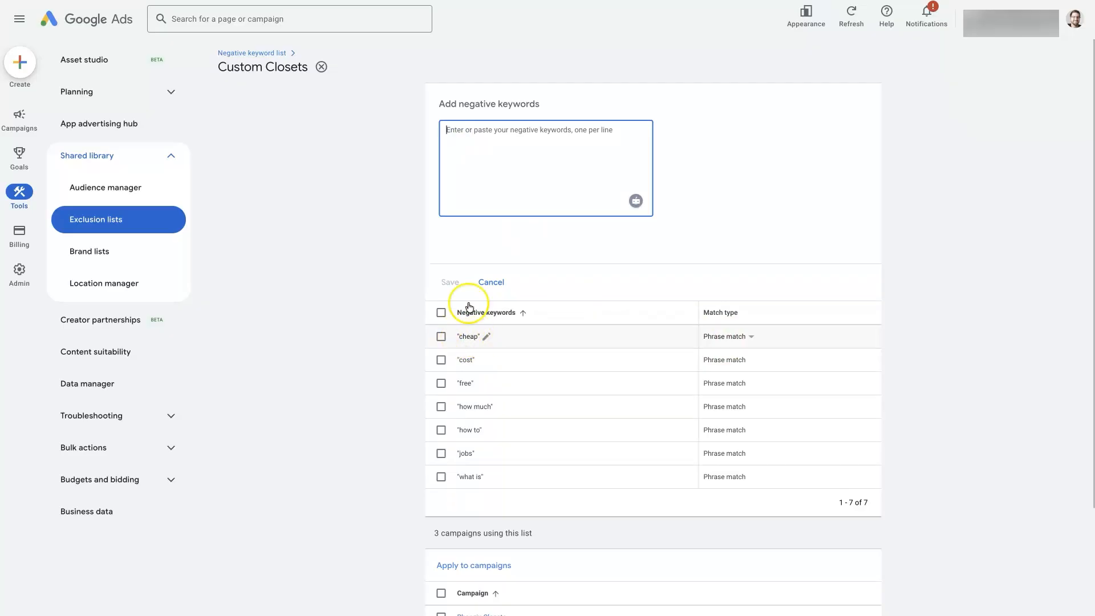
text(1)
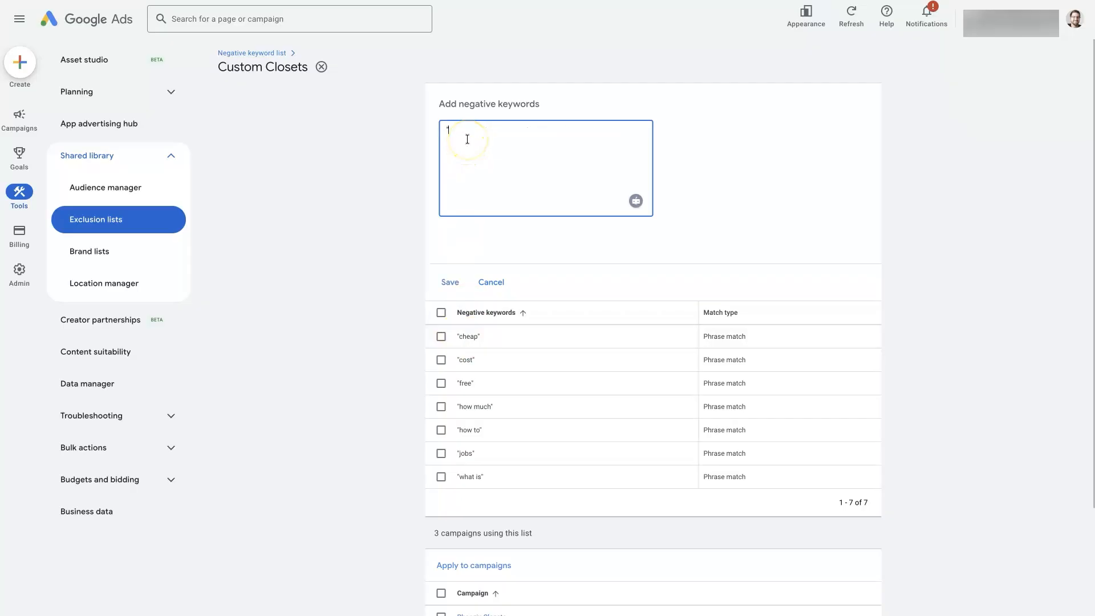
key(BackSpace)
text([cheap])
click(484, 135)
click(467, 130)
text(closets)
drag(499, 130, 440, 131)
click(382, 149)
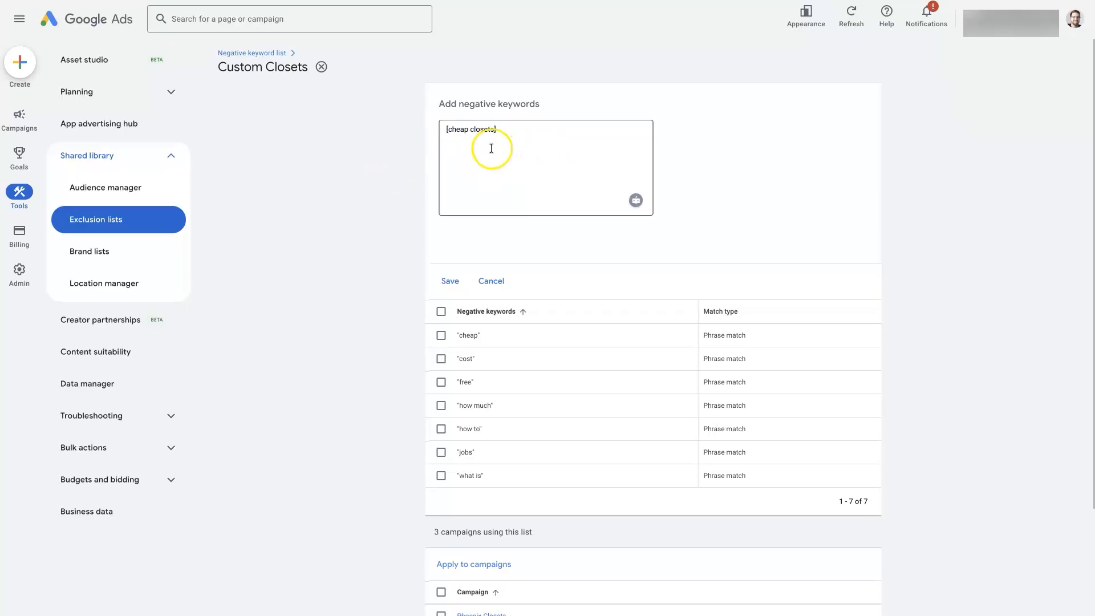
click(495, 130)
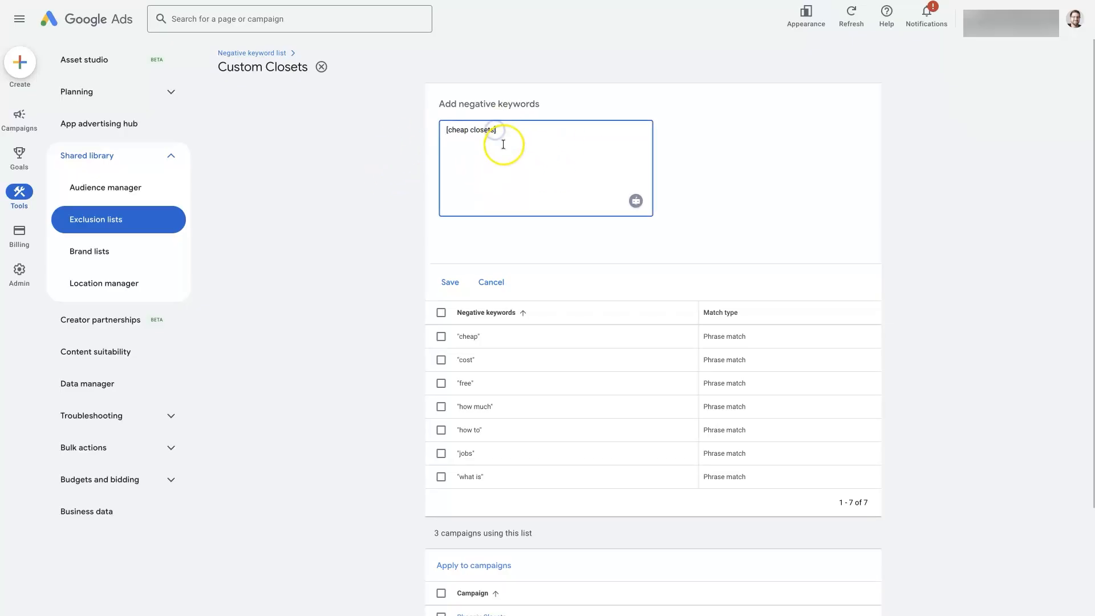
click(450, 281)
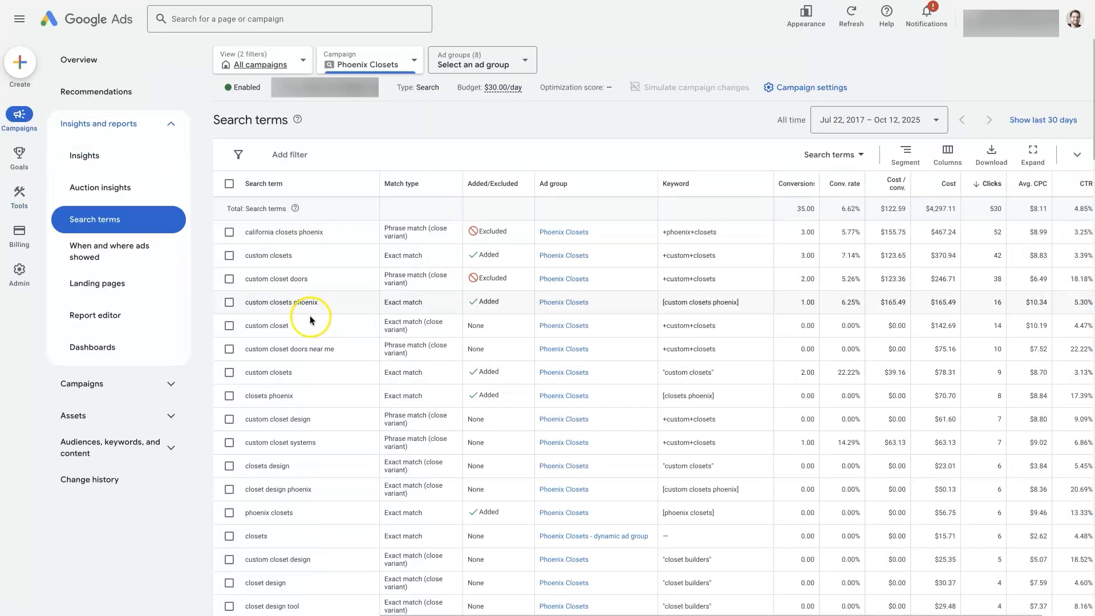
Step: Check the added/excluded status of the search term "california closets phoenix" in the Phoenix Closets search terms report
scroll(310, 316, down, 1)
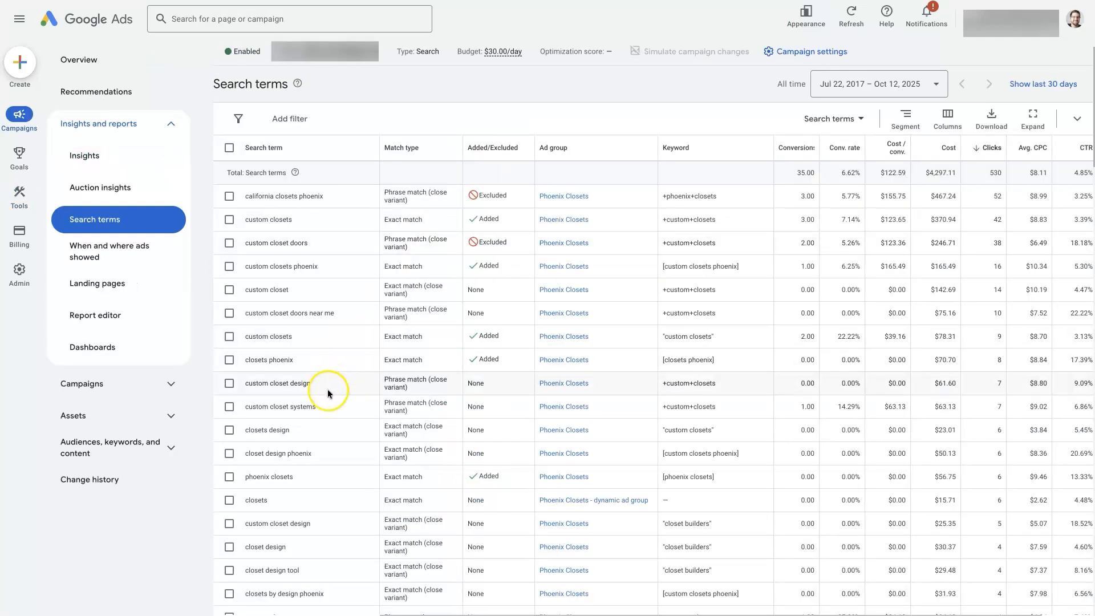
drag(316, 190, 243, 191)
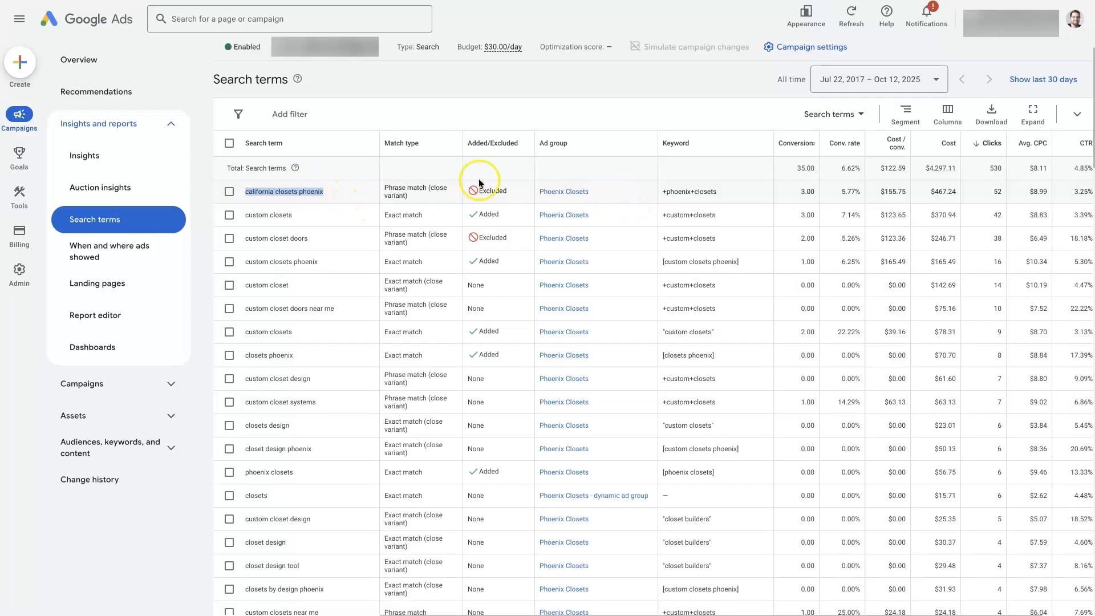
drag(509, 192, 473, 190)
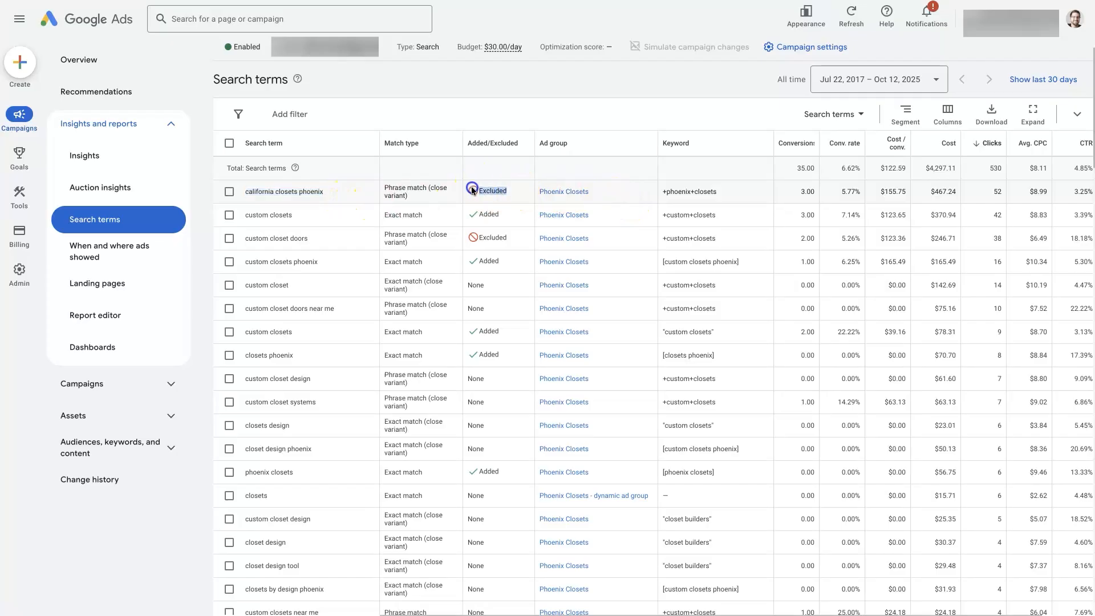
click(524, 87)
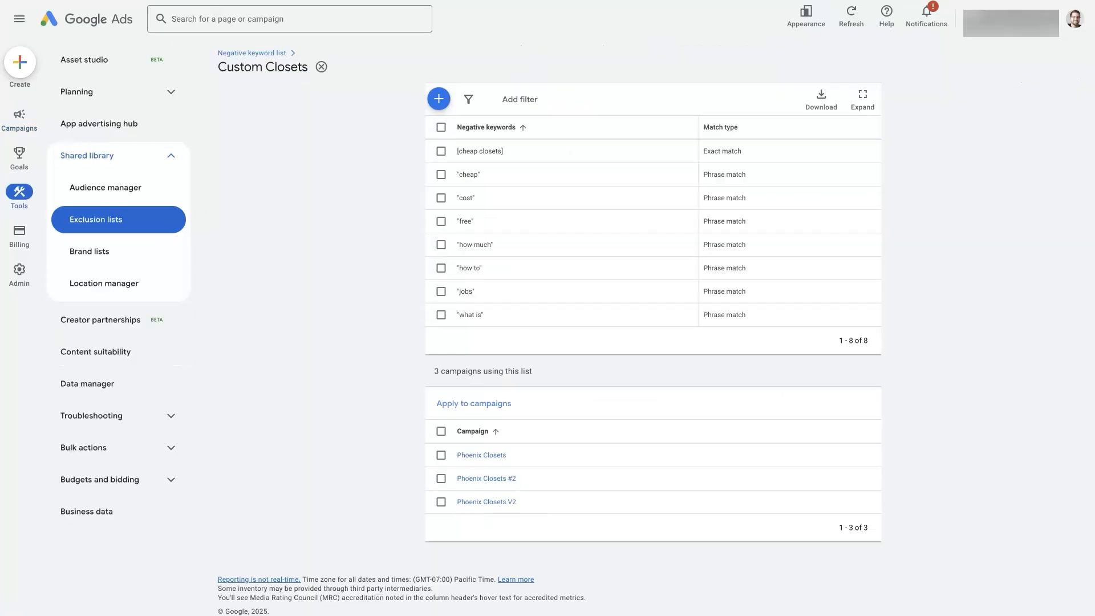
Step: Add the exact-match negative keyword [california closets phoenix] to the Custom Closets list and save it
click(439, 99)
click(487, 163)
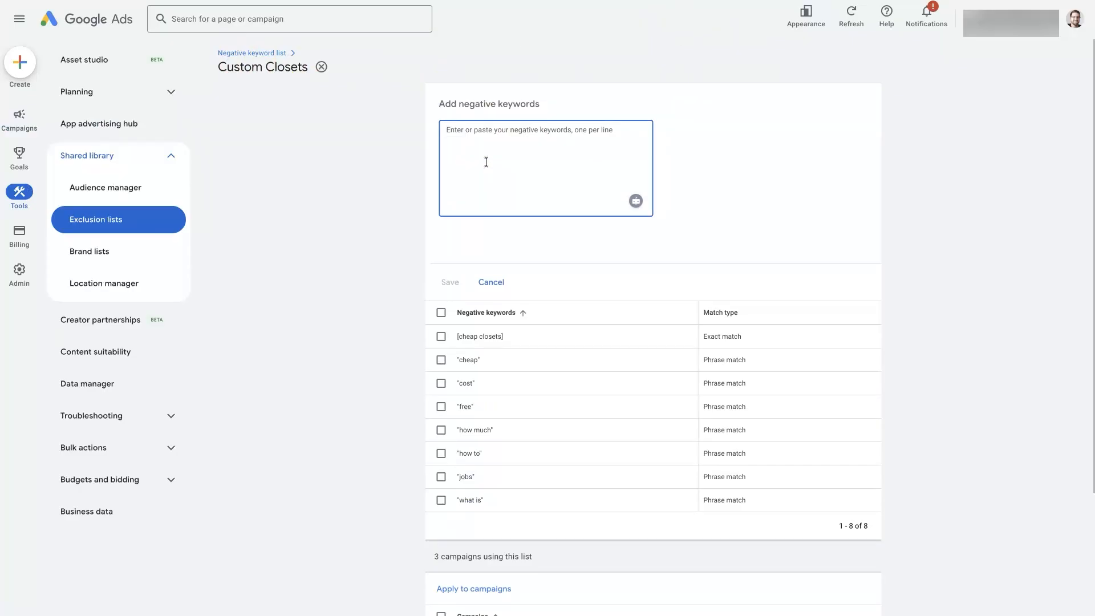
text([california closets phoenix])
click(450, 283)
click(357, 196)
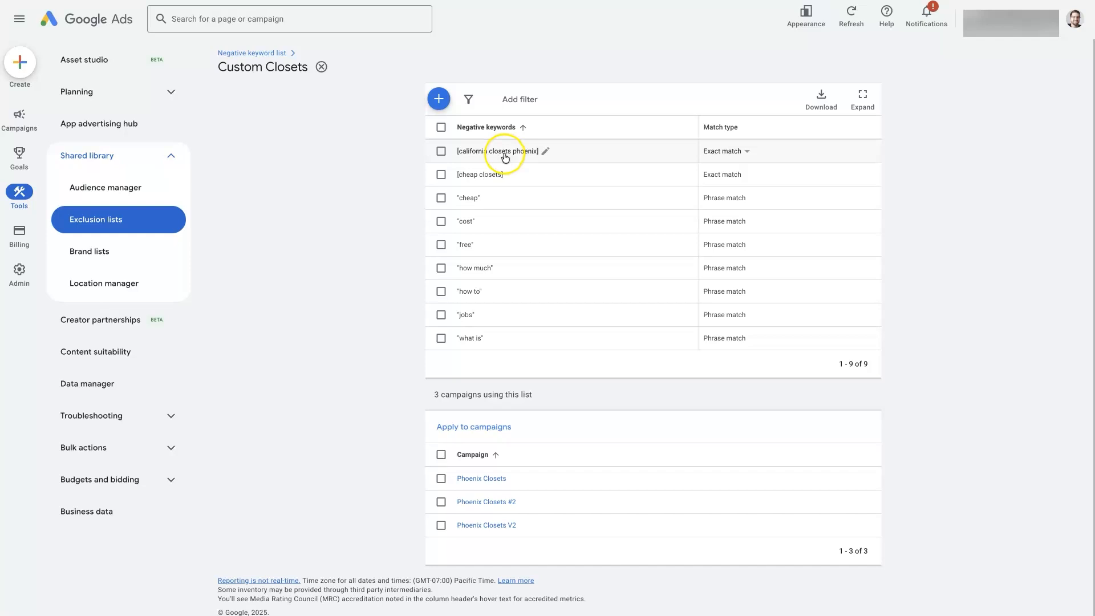
click(490, 154)
drag(489, 154, 536, 157)
click(334, 157)
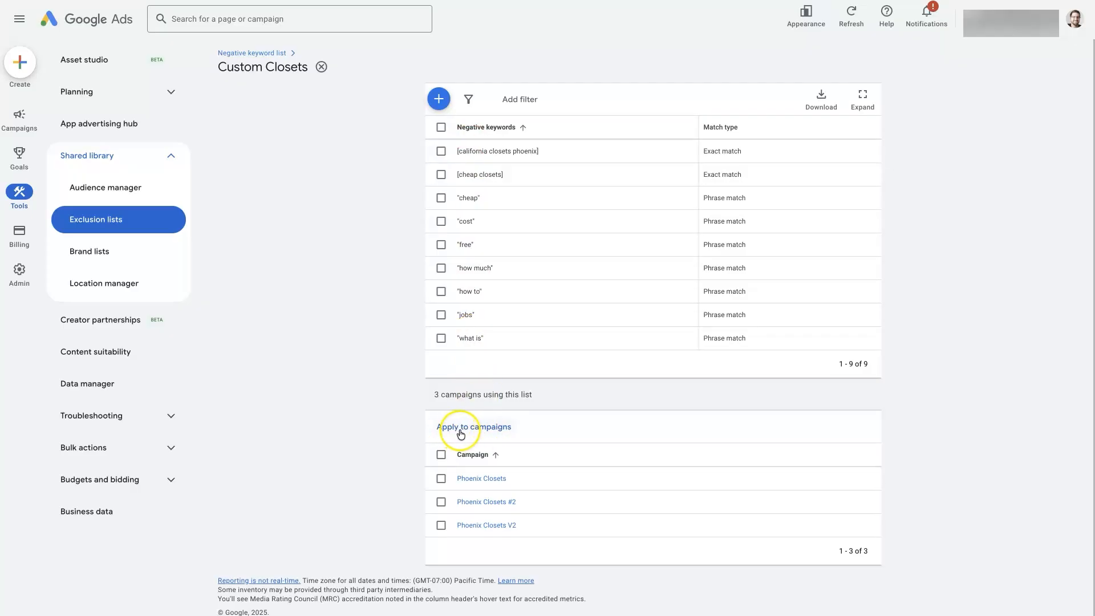
click(496, 429)
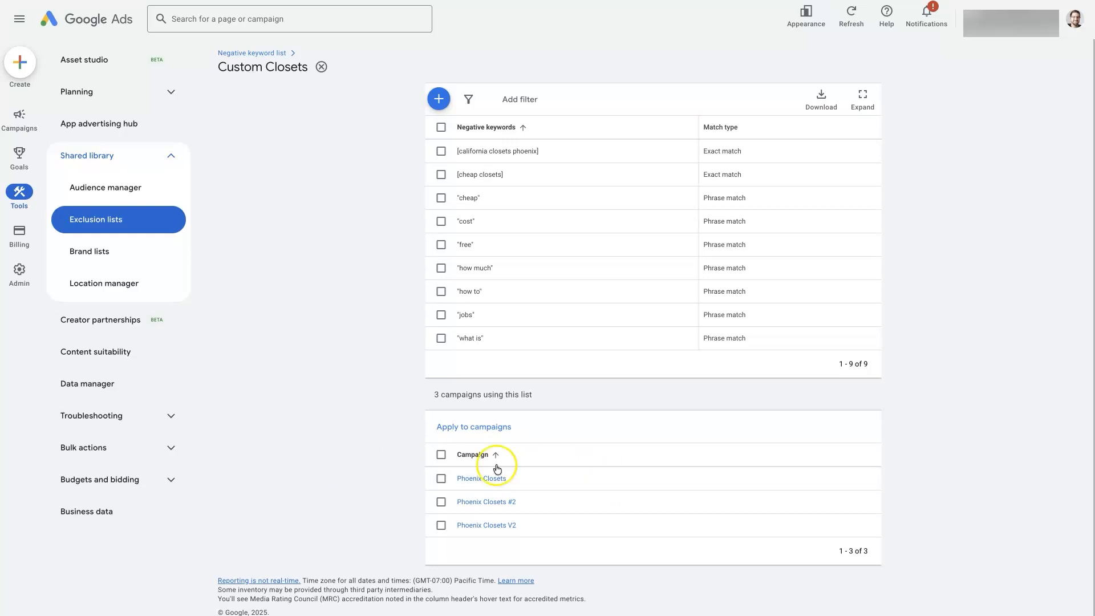
click(441, 478)
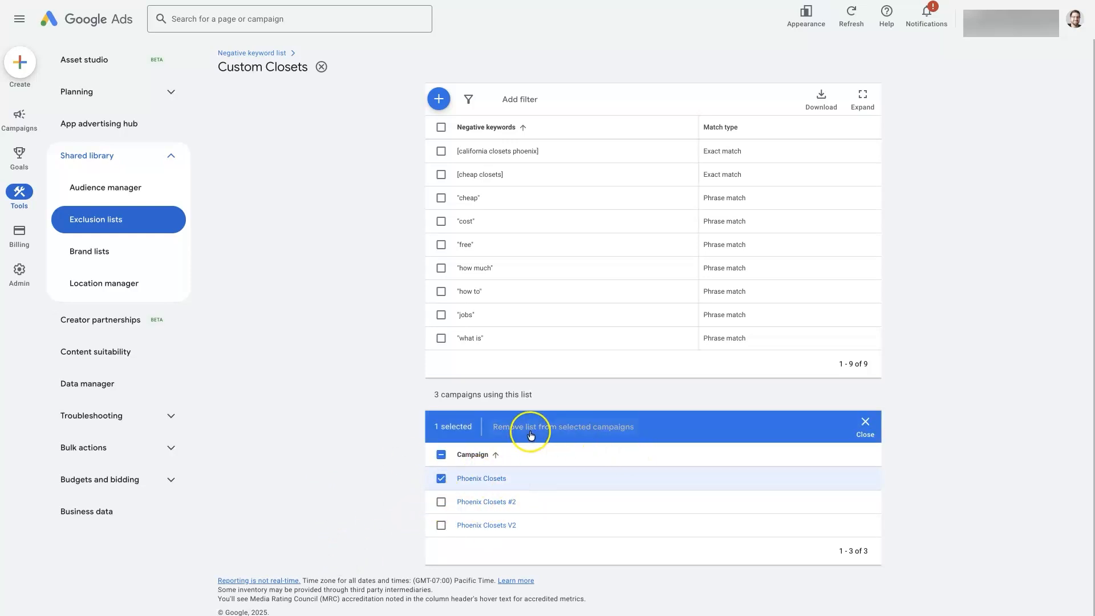
click(441, 455)
click(442, 455)
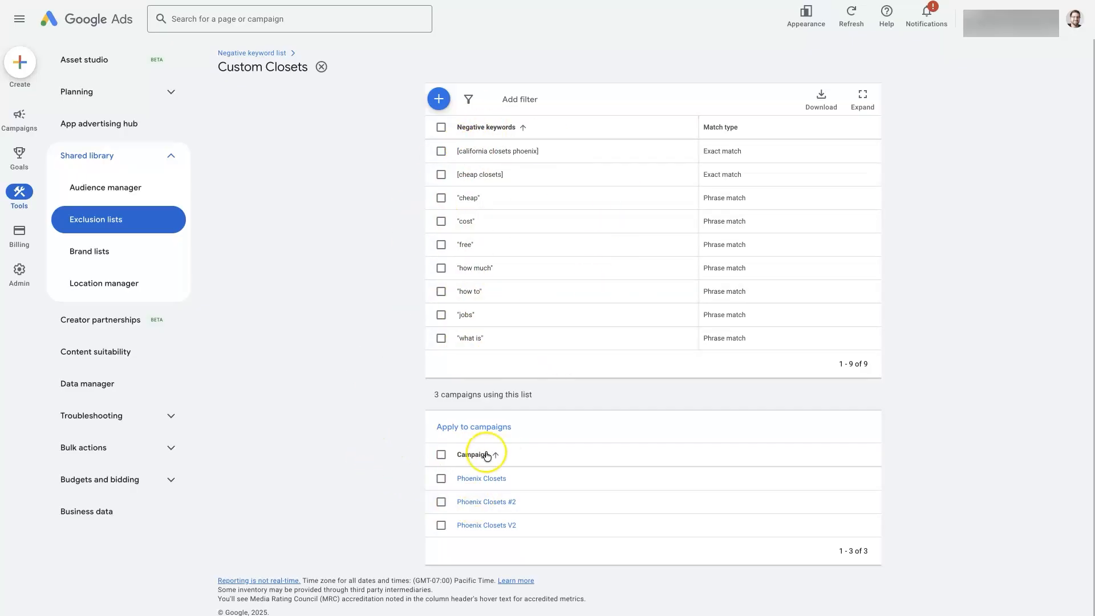
click(351, 427)
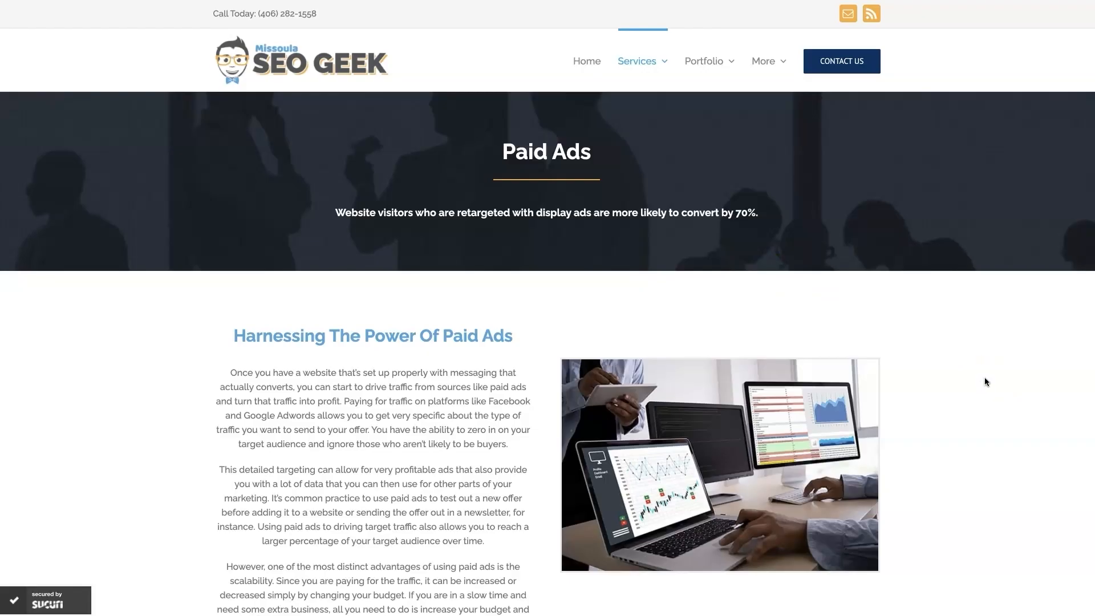
Step: Switch to the Missoula SEO Geek website and look through its Paid Ads page, including the Google Ads section and client reviews
scroll(978, 378, down, 18)
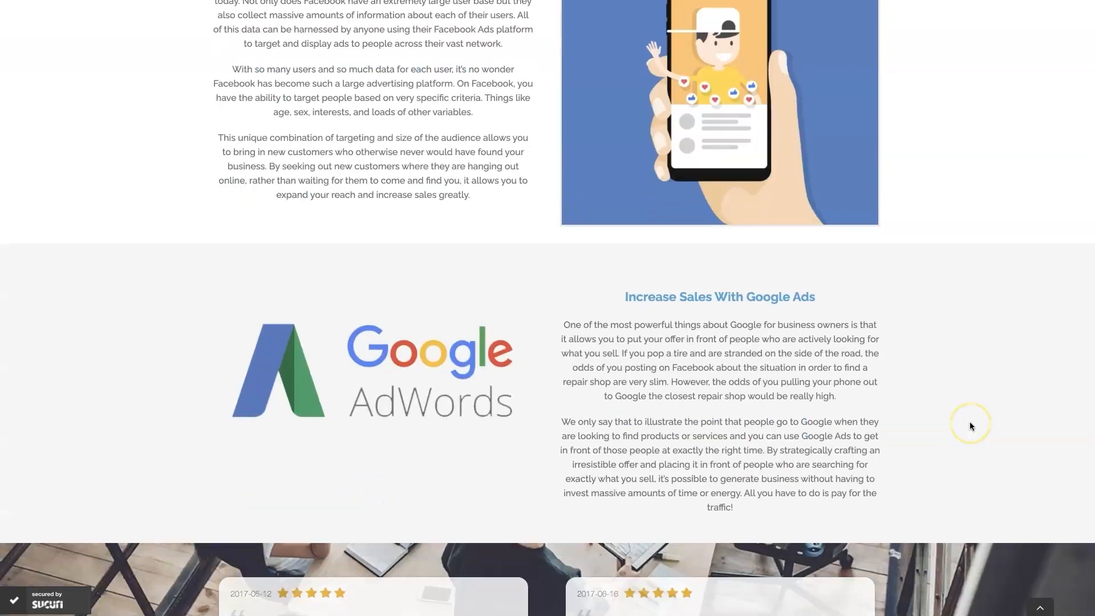
scroll(971, 425, down, 4)
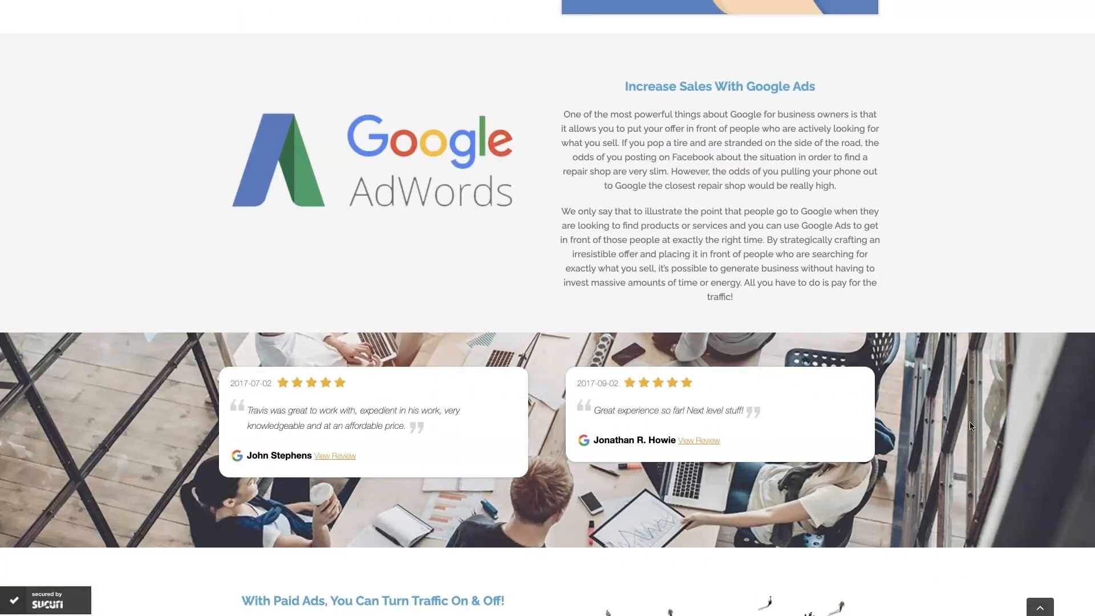
scroll(972, 425, up, 1)
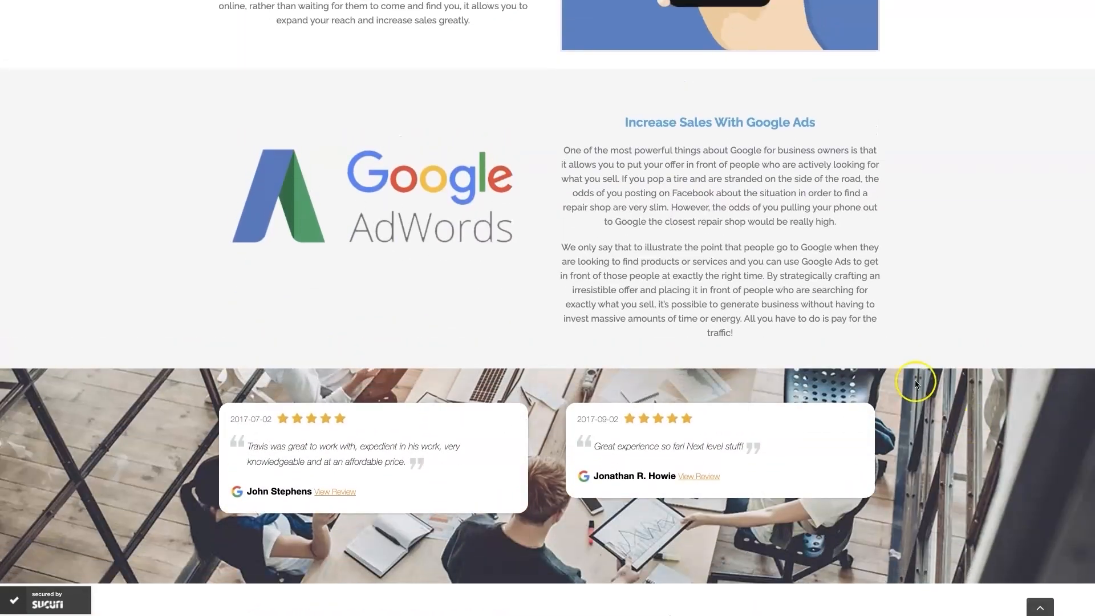